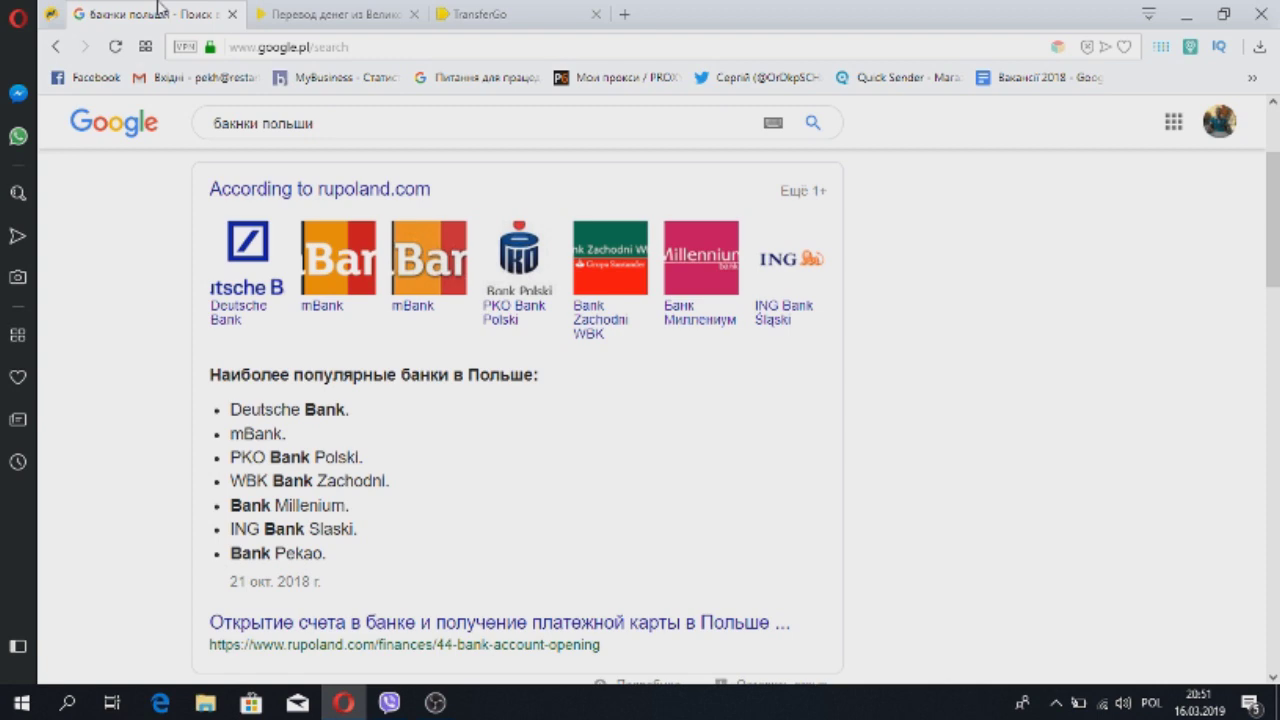
On the TransferGo referral page, compare the Standard and Express delivery options for 1000 PLN, leaving Express by March 18, 11:00 selected.
click(323, 8)
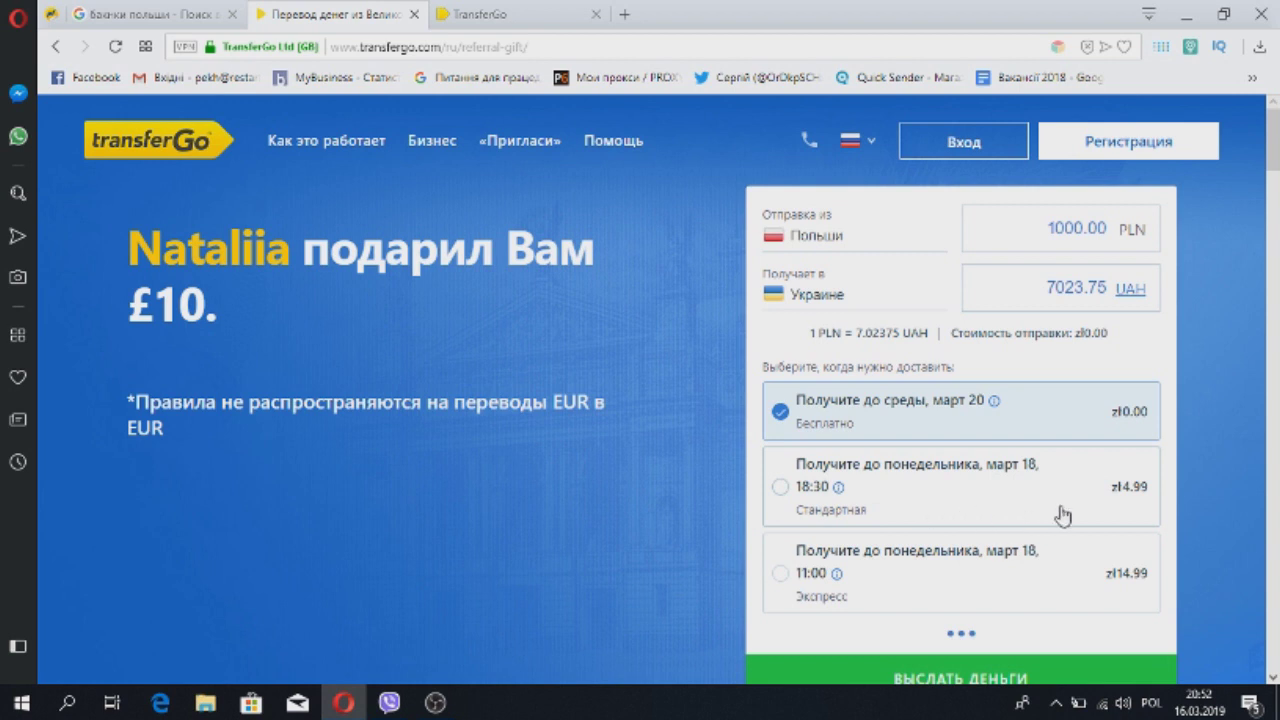
click(1003, 496)
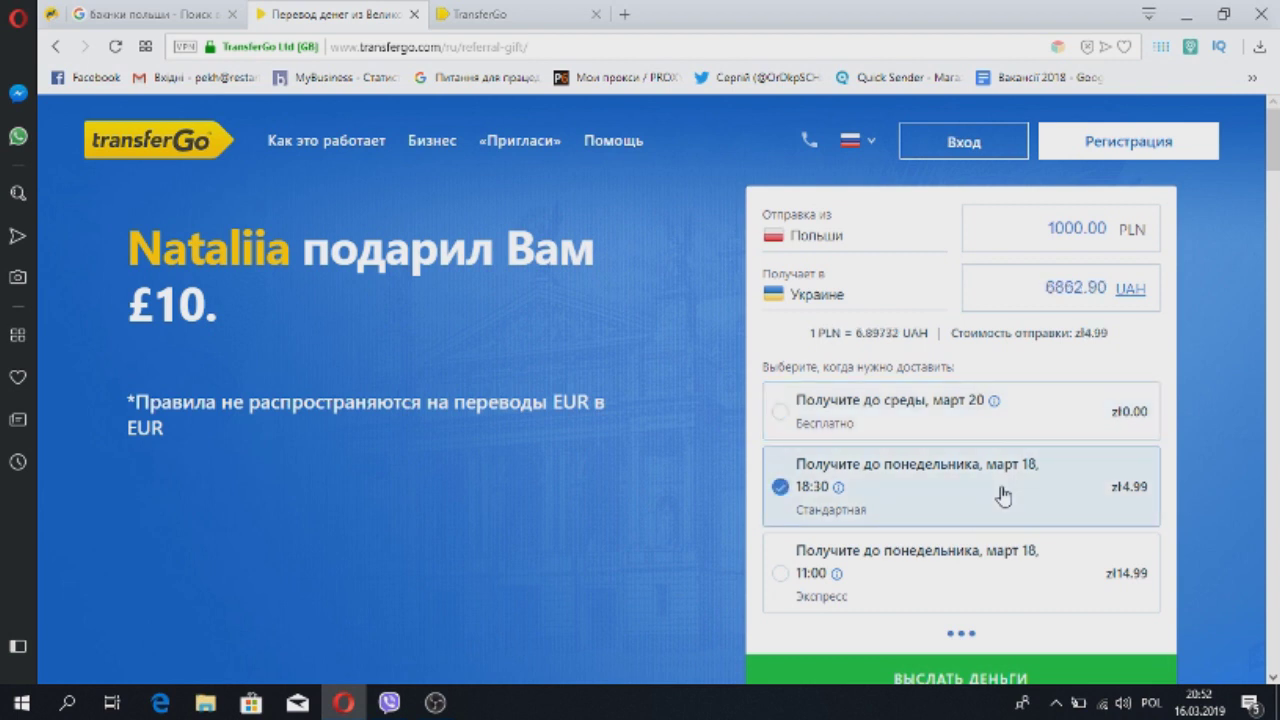
click(896, 586)
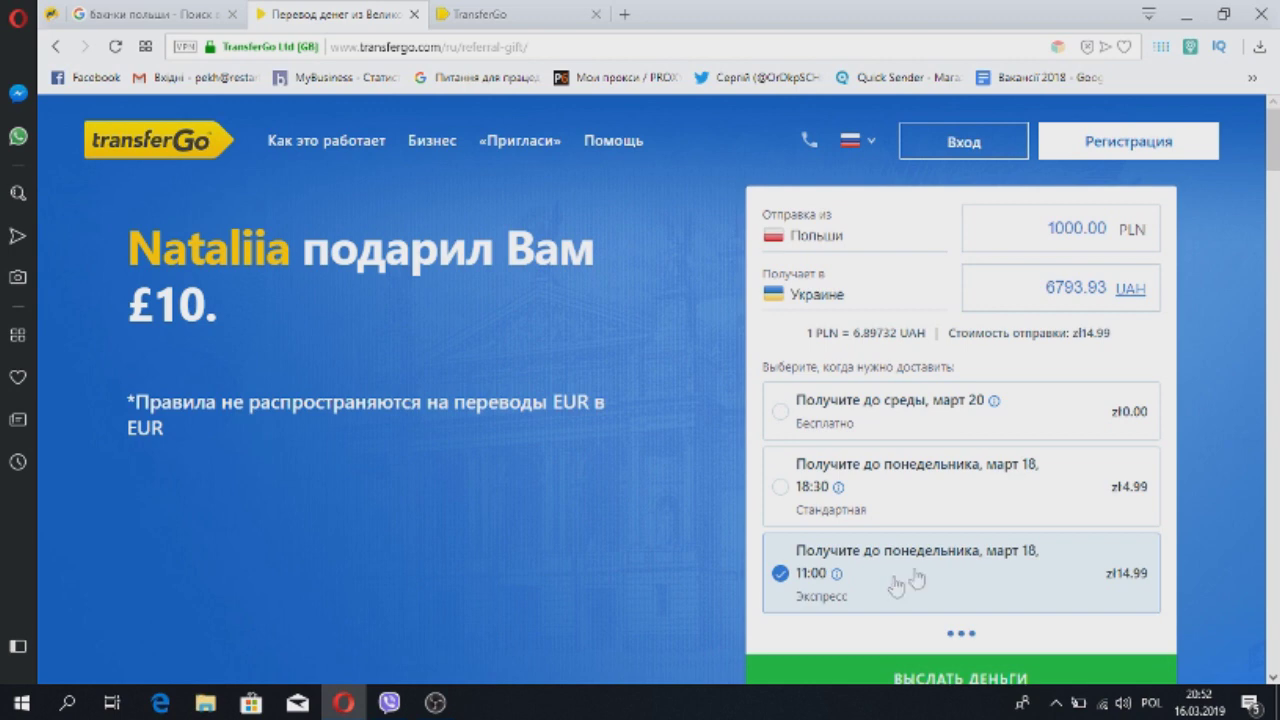
Register for a personal TransferGo account by continuing with an existing Google account.
click(1122, 148)
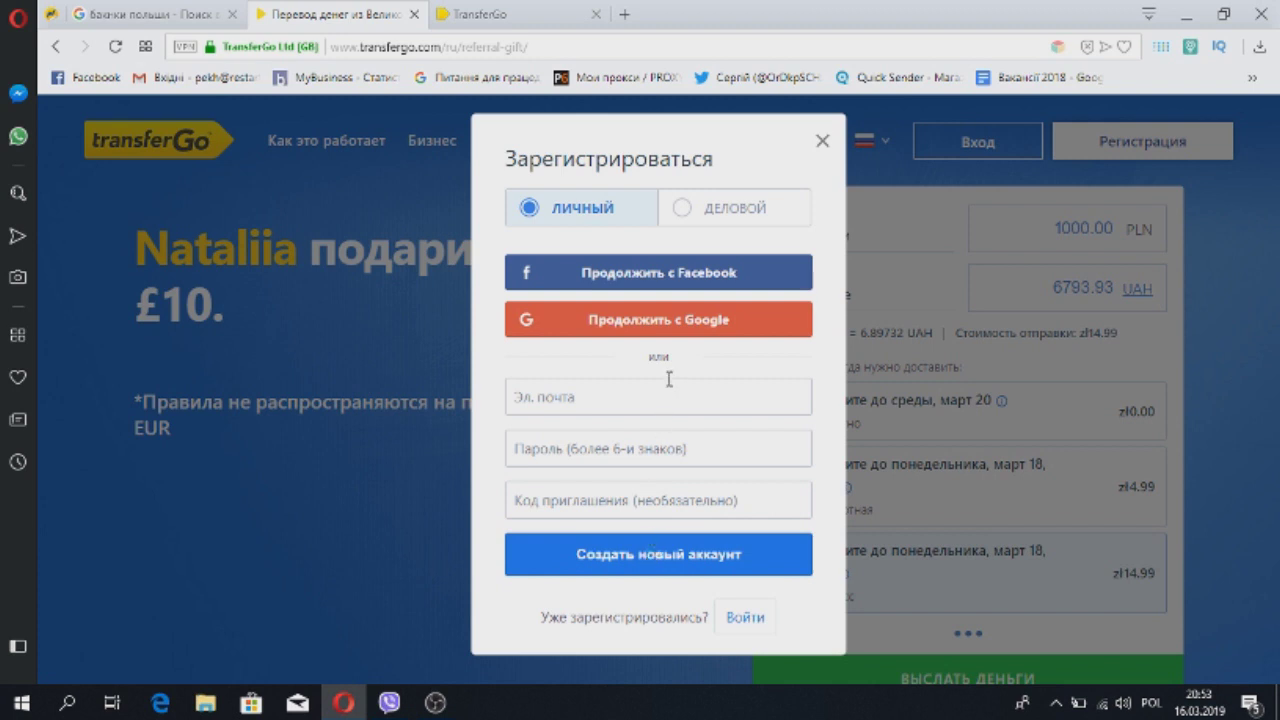
click(630, 318)
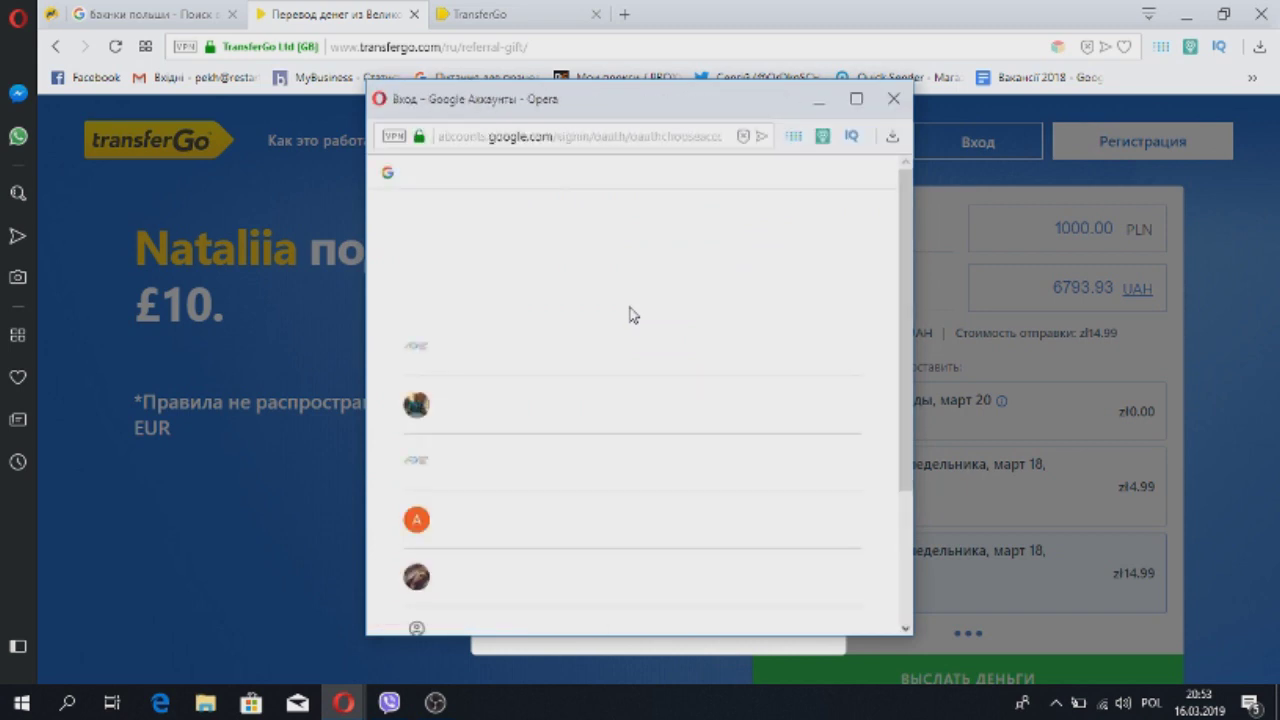
click(505, 403)
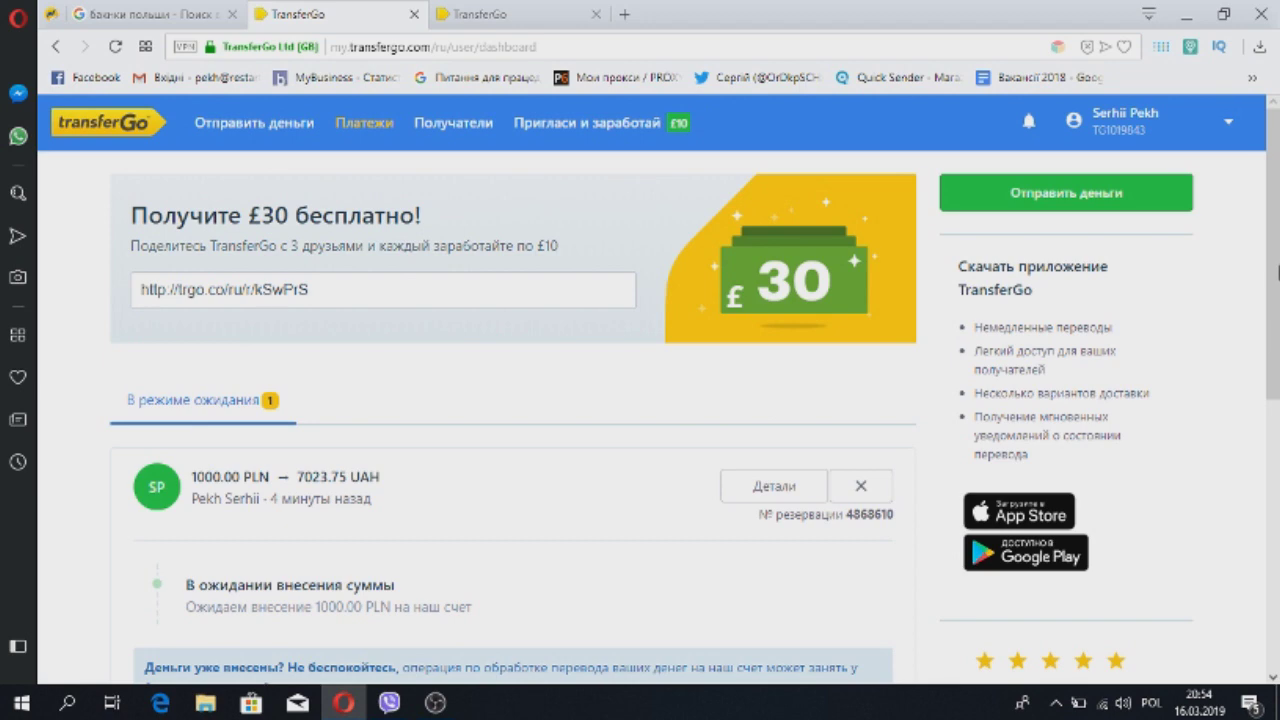
Start a new transfer from Poland to Ukraine with free delivery by Wednesday, March 20, and proceed to the recipient stage.
scroll(605, 540, down, 1)
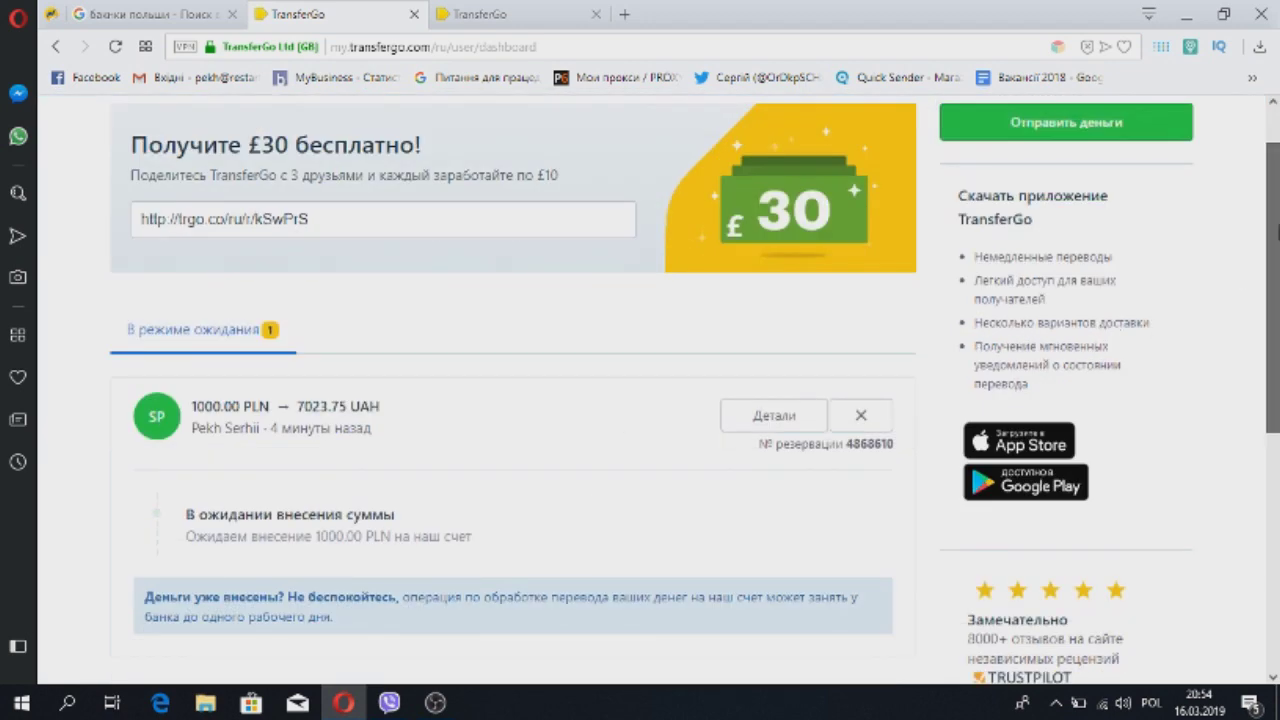
scroll(1276, 255, down, 1)
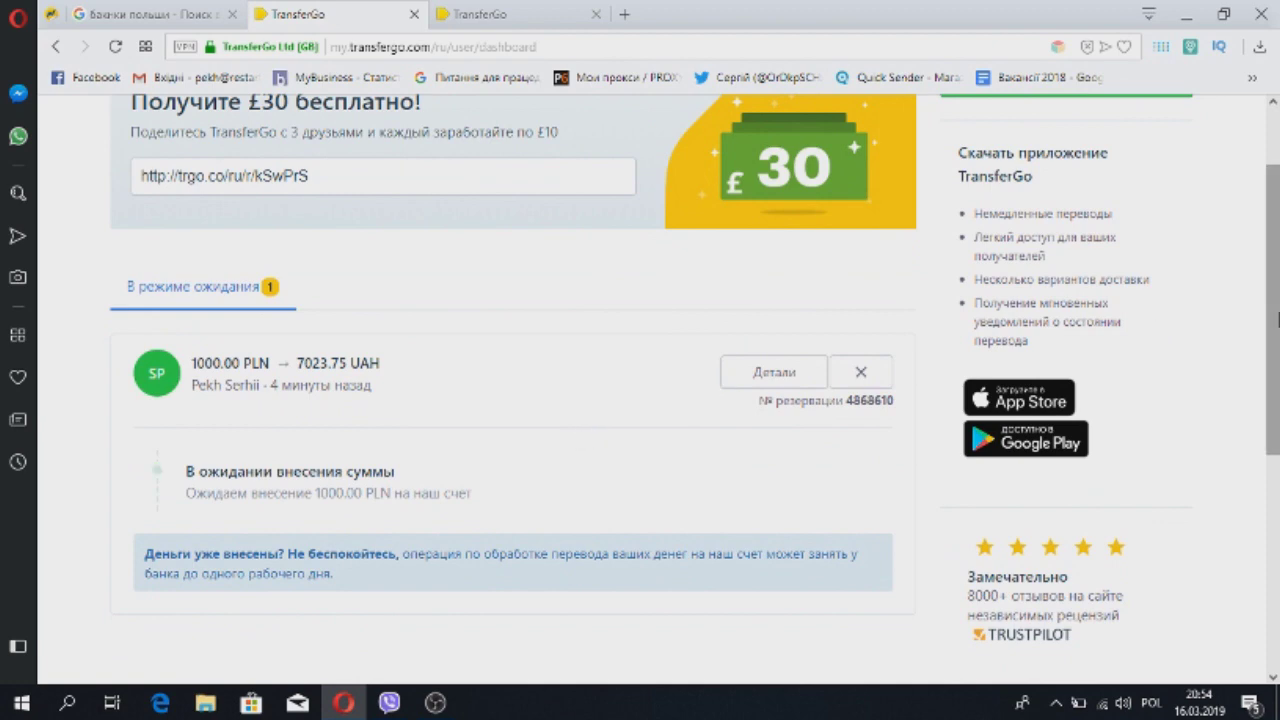
scroll(1277, 313, down, 3)
scroll(1277, 200, up, 6)
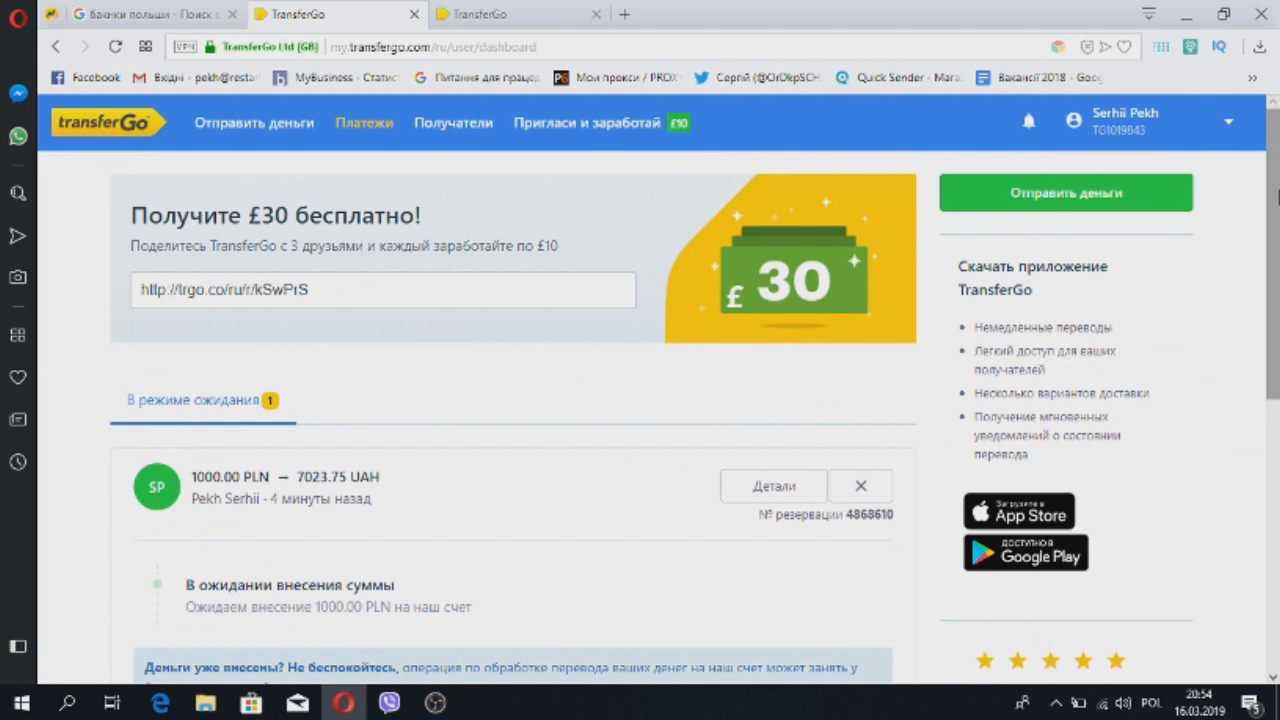
click(1104, 202)
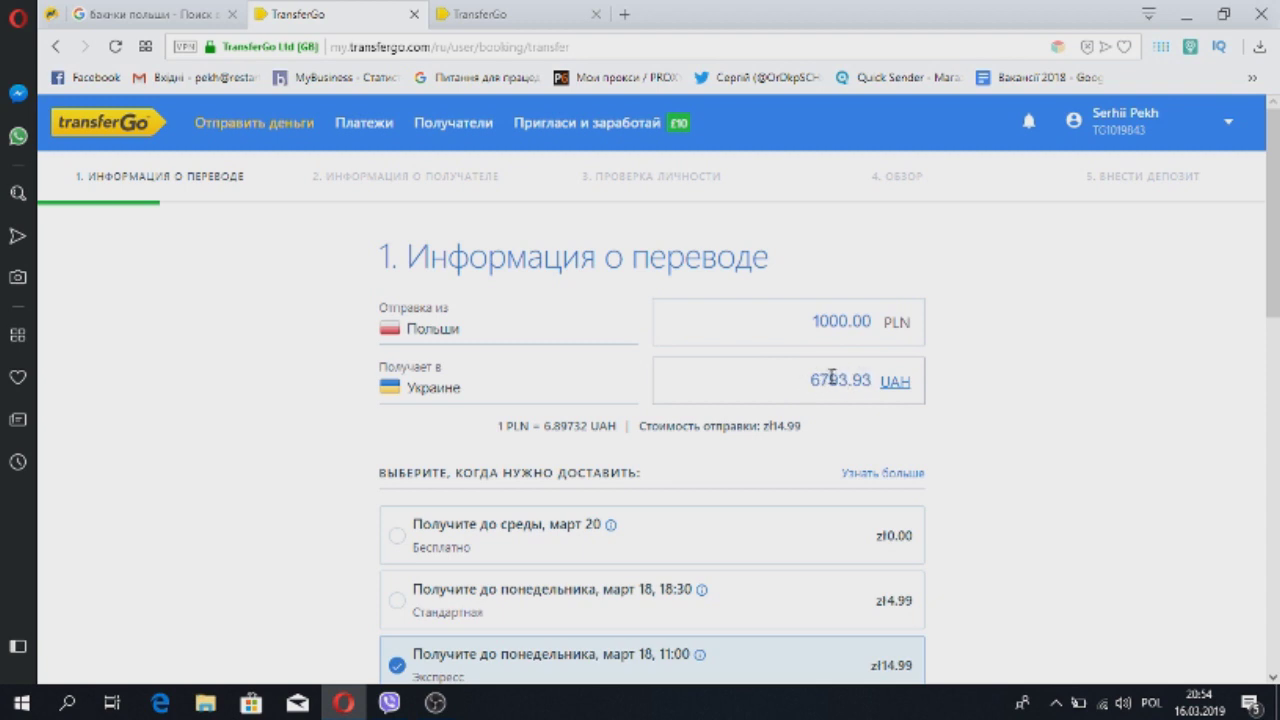
click(397, 539)
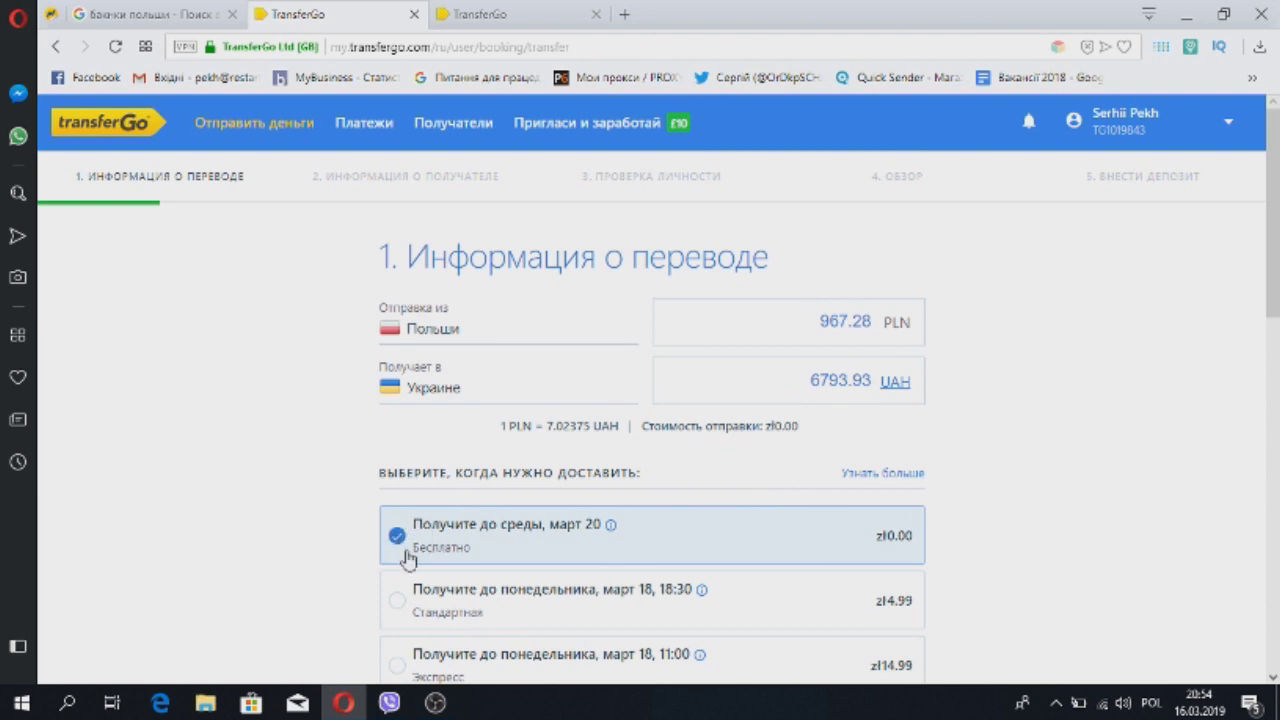
drag(1276, 317, 1272, 421)
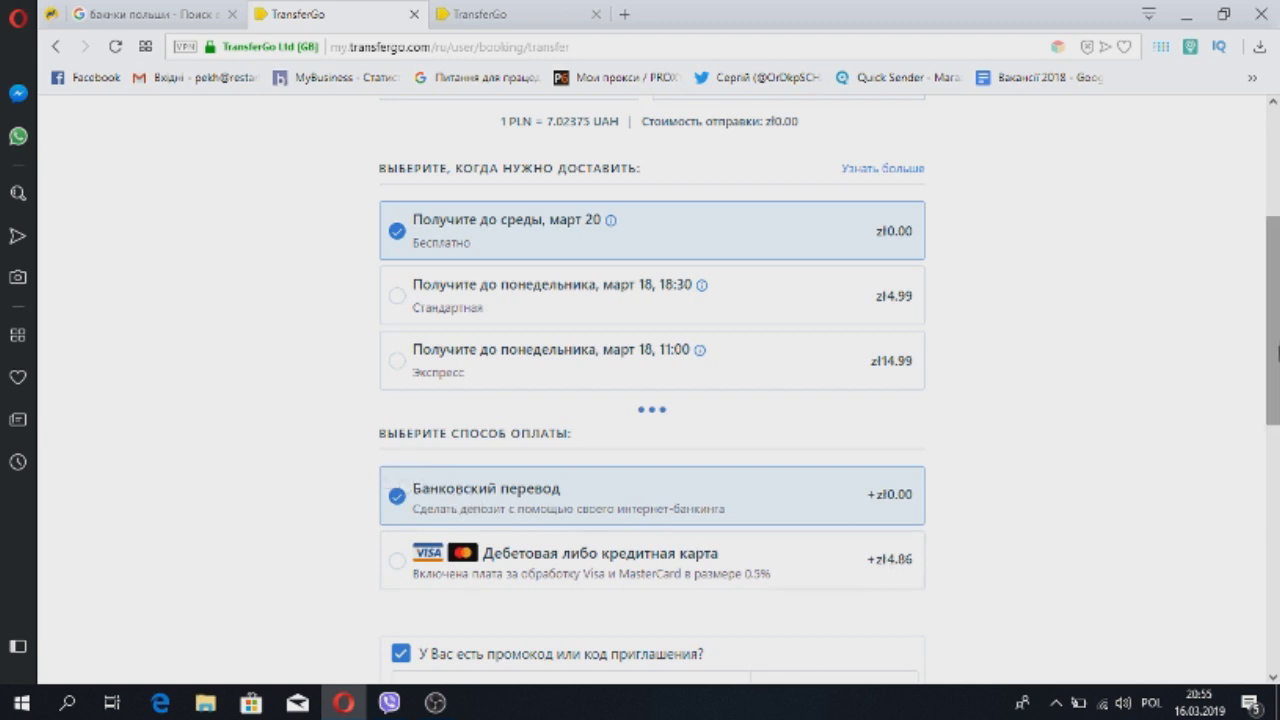
drag(1276, 385, 1276, 455)
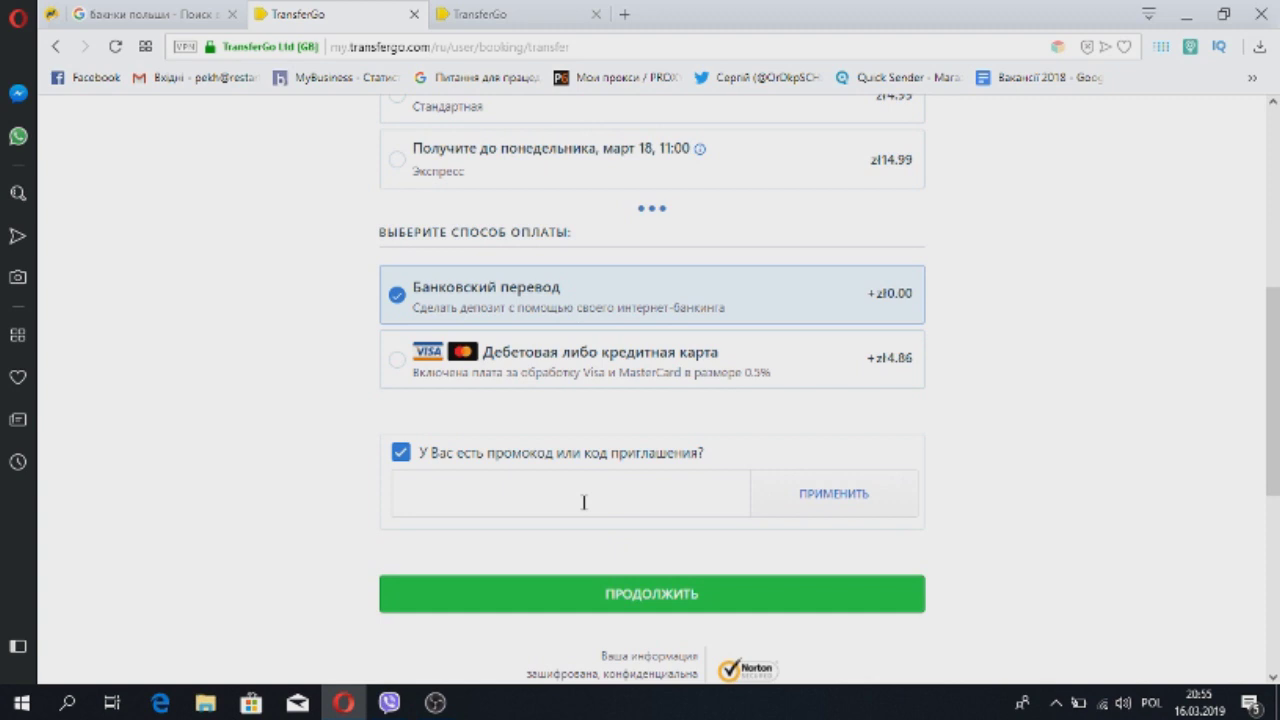
click(622, 595)
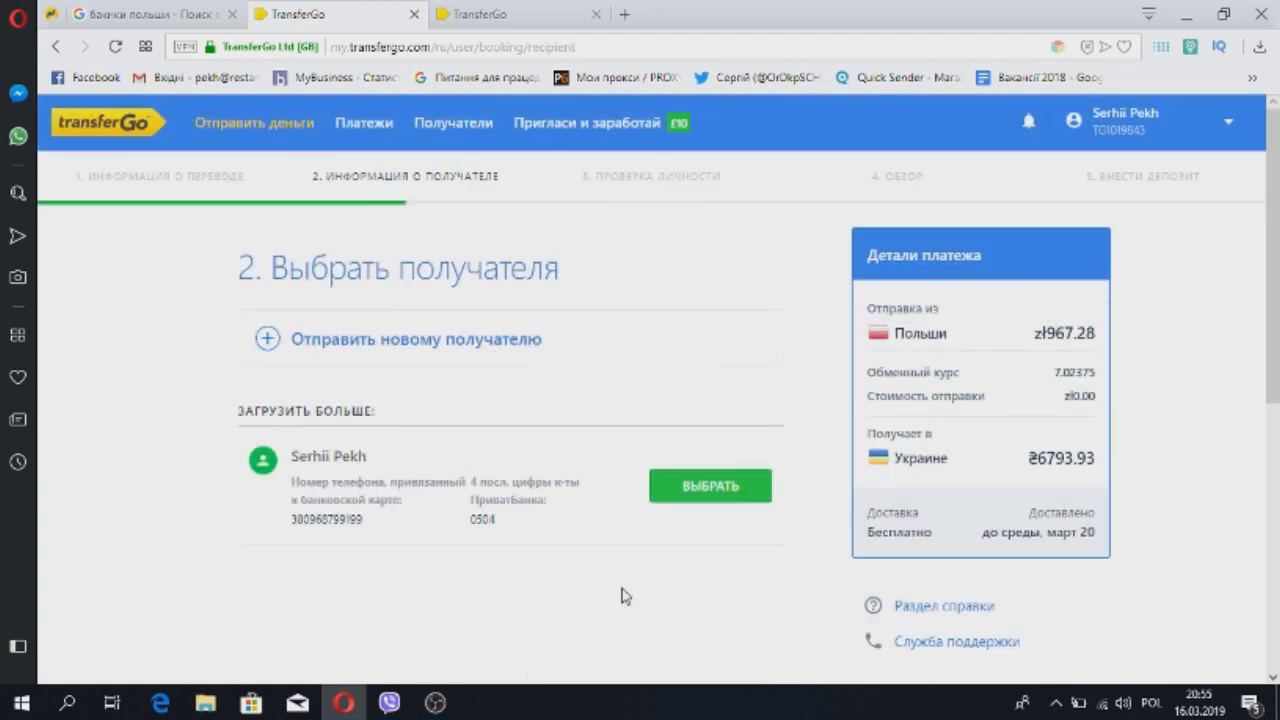
Add a new individual recipient and fill in the recipient's first name and surname from the saved suggestions.
click(372, 345)
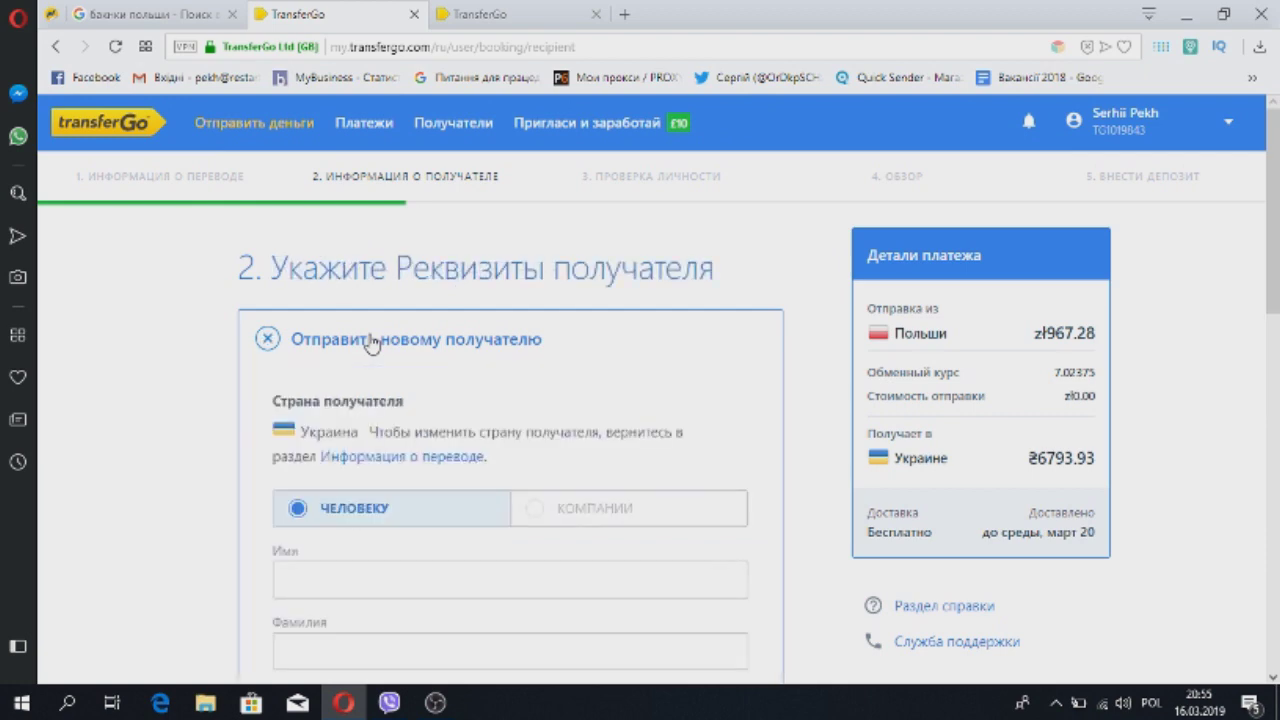
drag(1278, 225, 1278, 280)
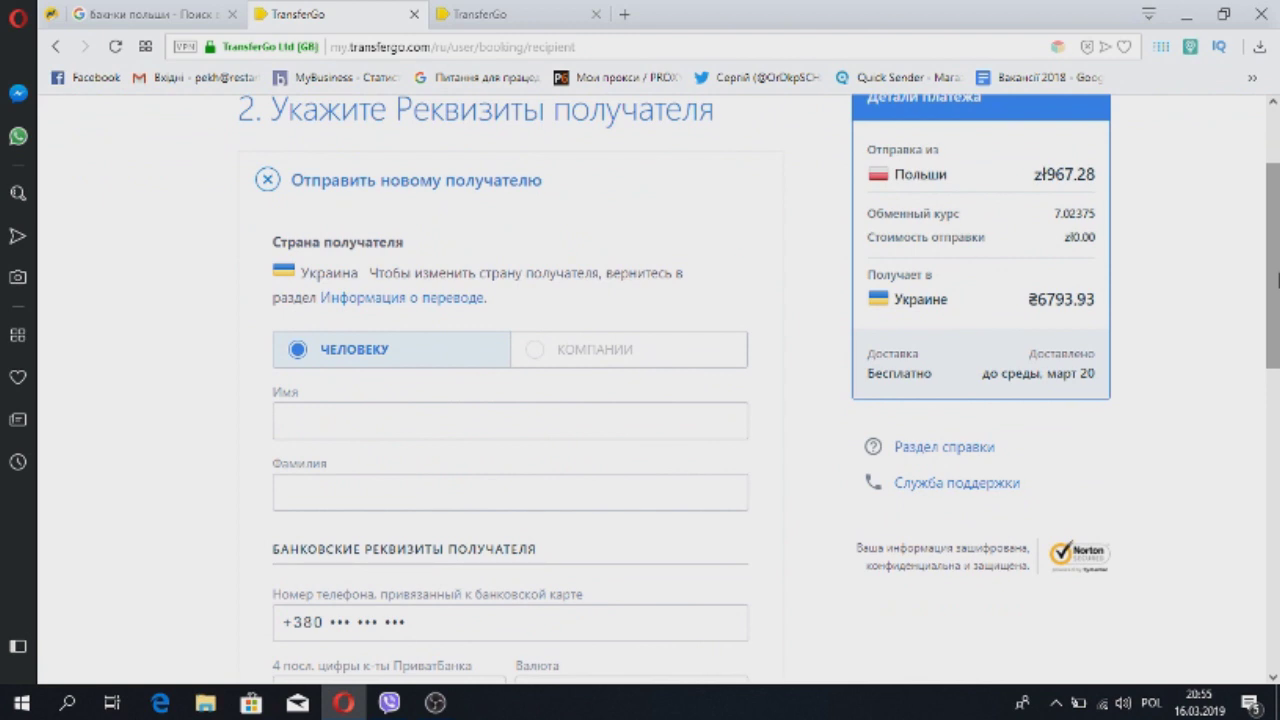
click(339, 410)
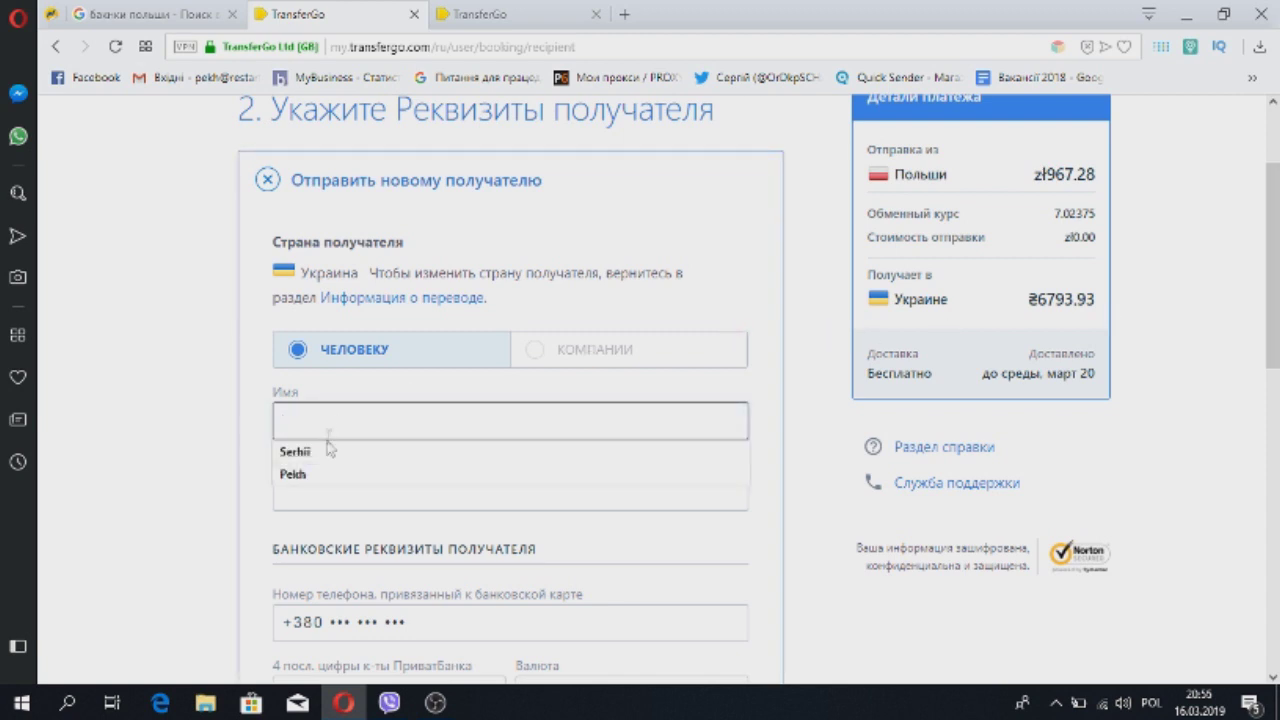
click(325, 452)
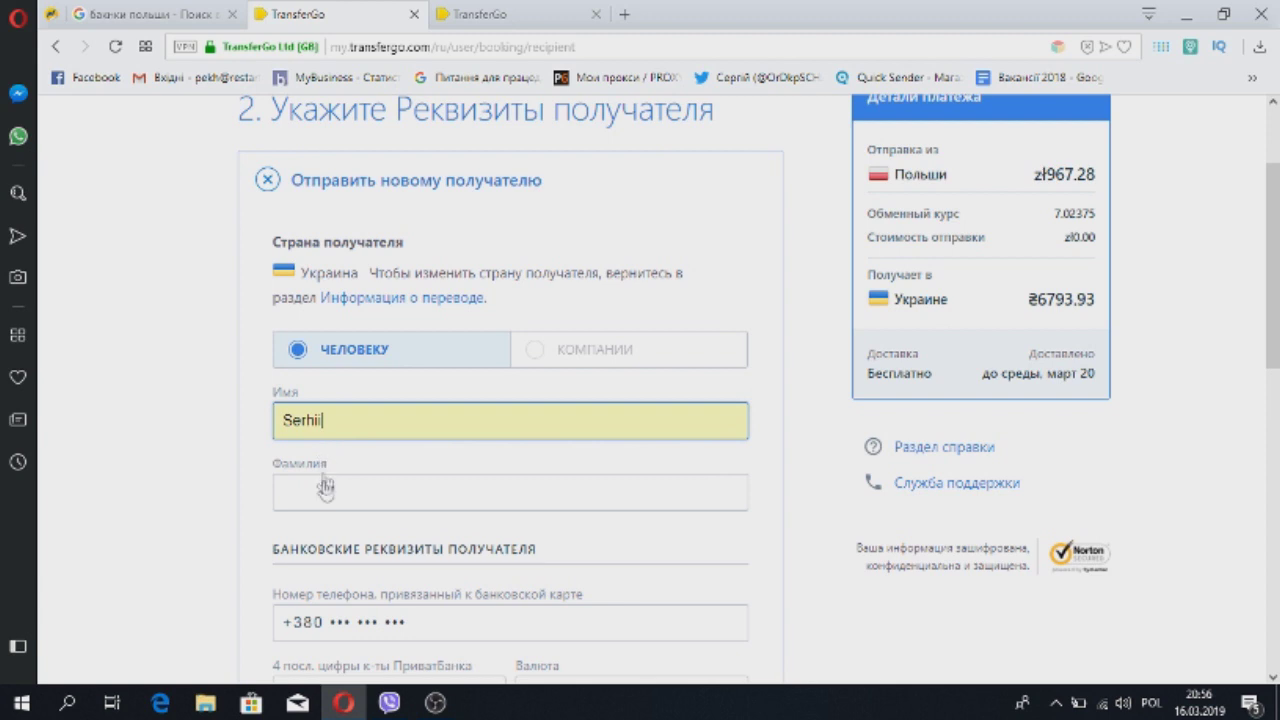
click(325, 485)
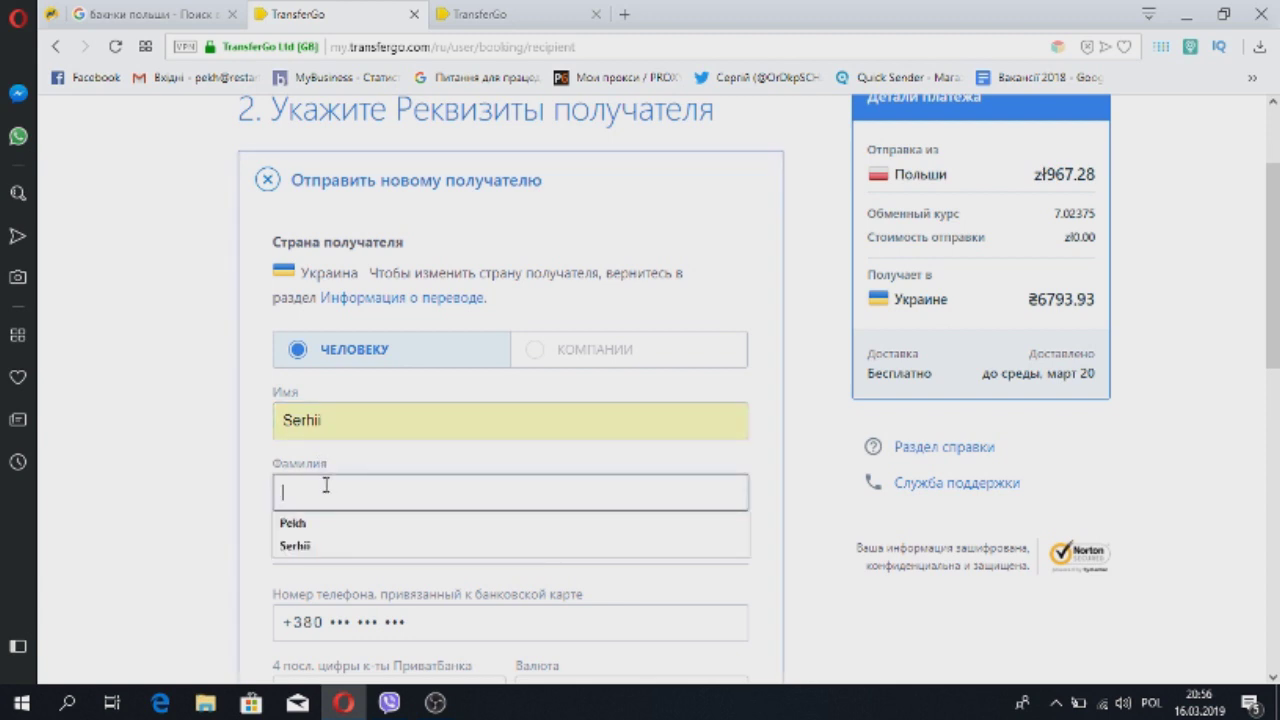
click(325, 522)
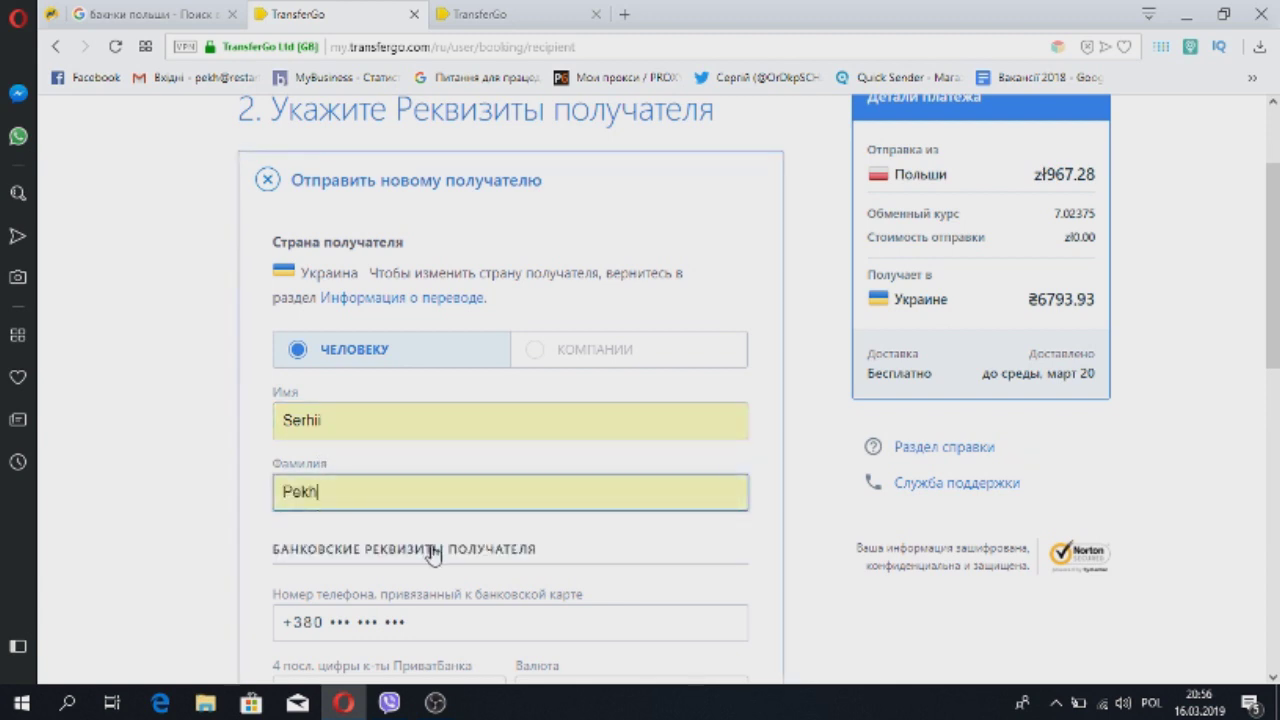
Examine the recipient's bank details fields for the linked phone number and the last four PrivatBank card digits.
drag(1276, 255, 1276, 317)
click(345, 447)
click(337, 505)
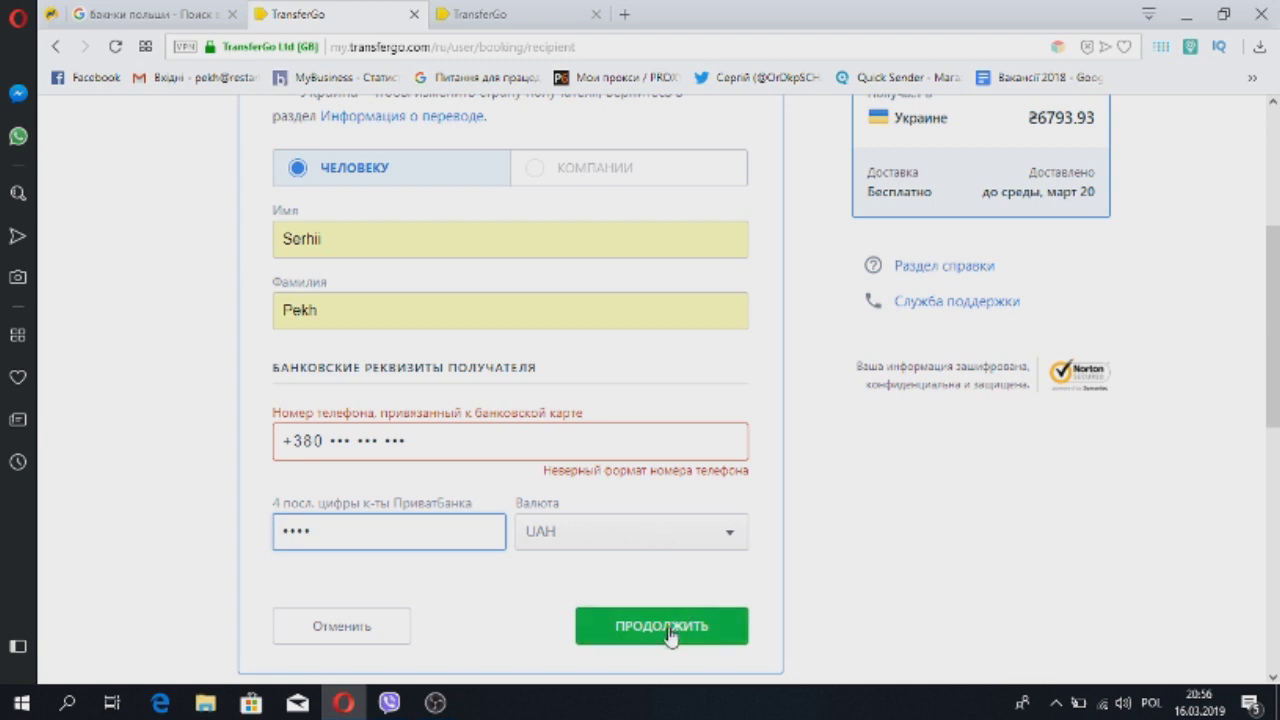
Switch to the already prepared transfer's deposit stage and check the available payment methods, keeping bank transfer.
click(478, 20)
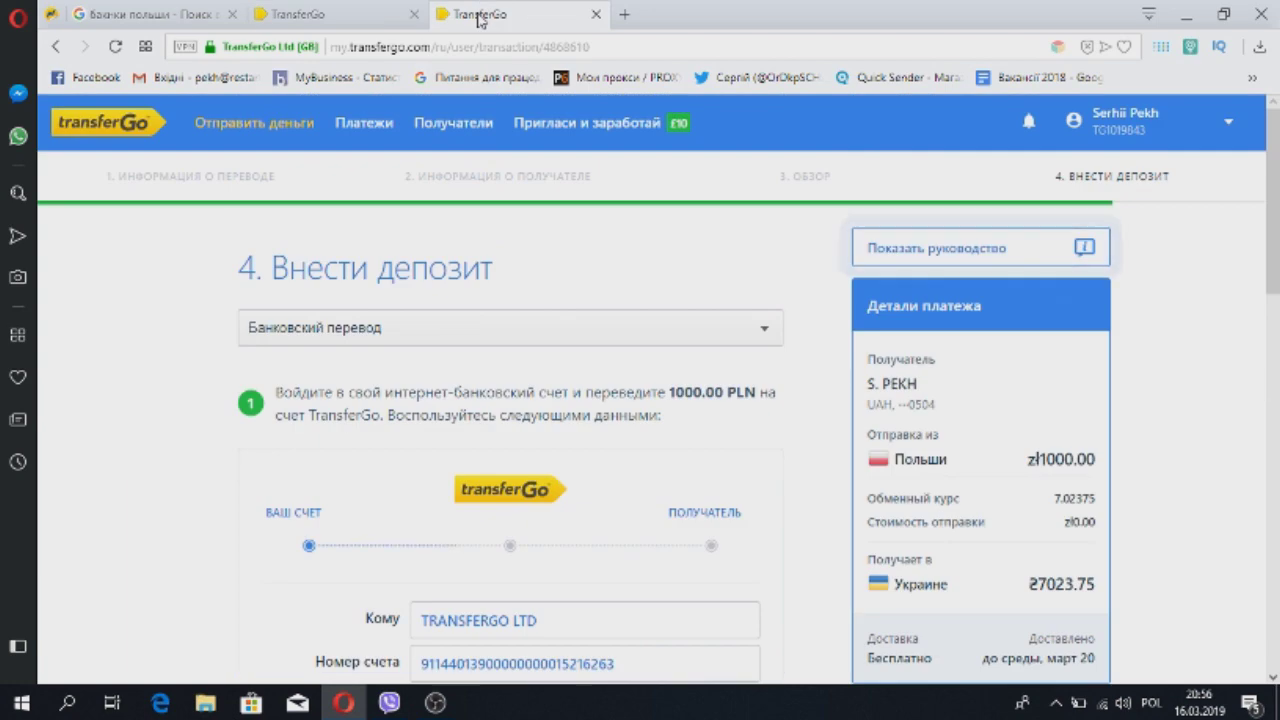
scroll(1274, 212, down, 1)
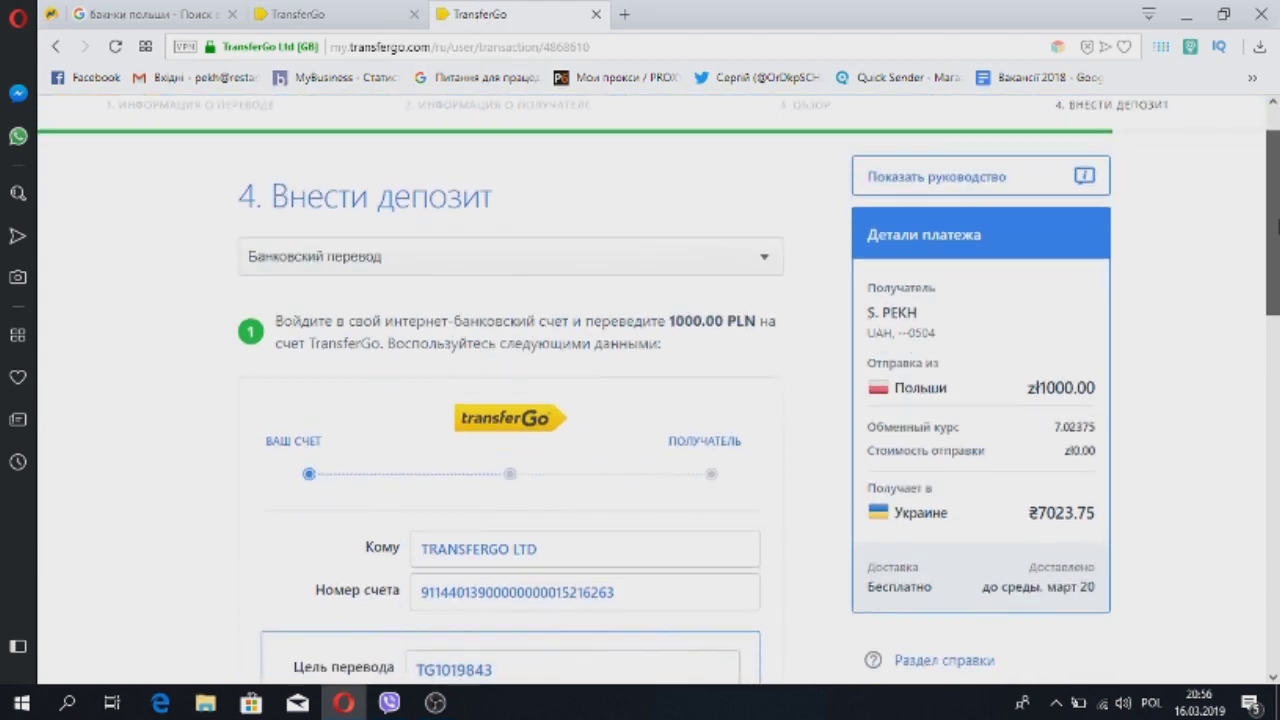
click(630, 263)
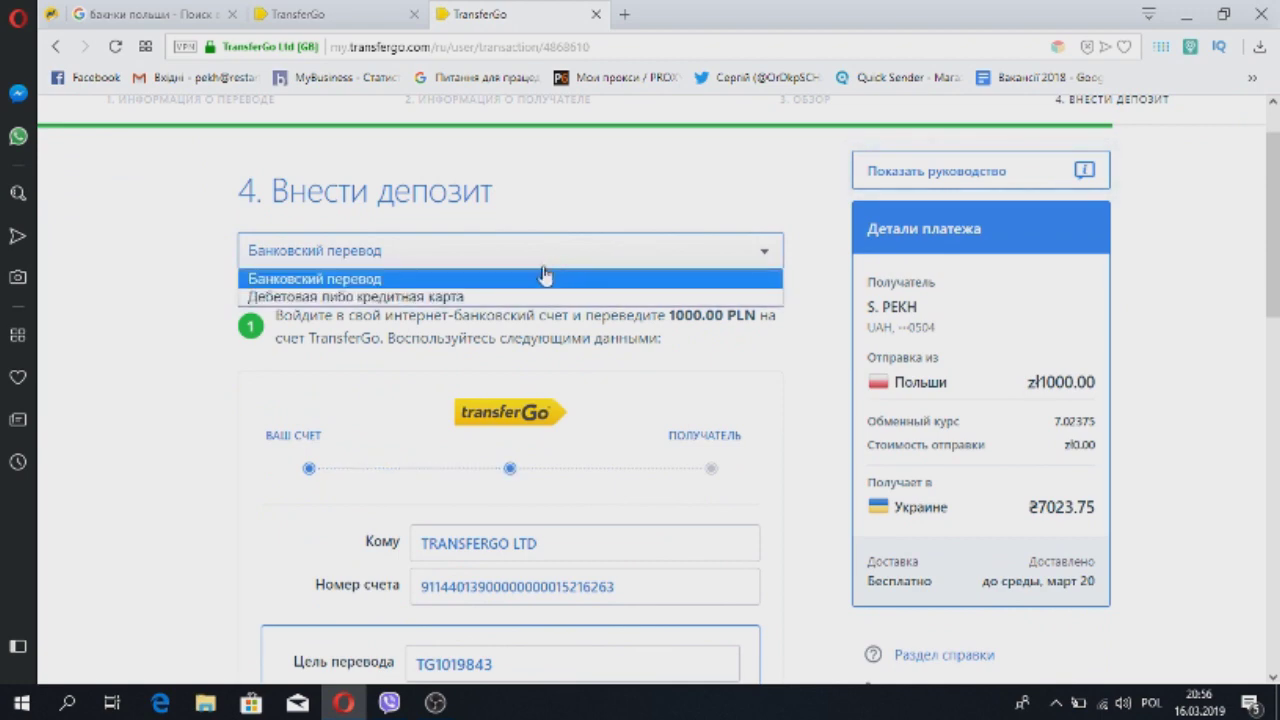
drag(1276, 208, 1277, 222)
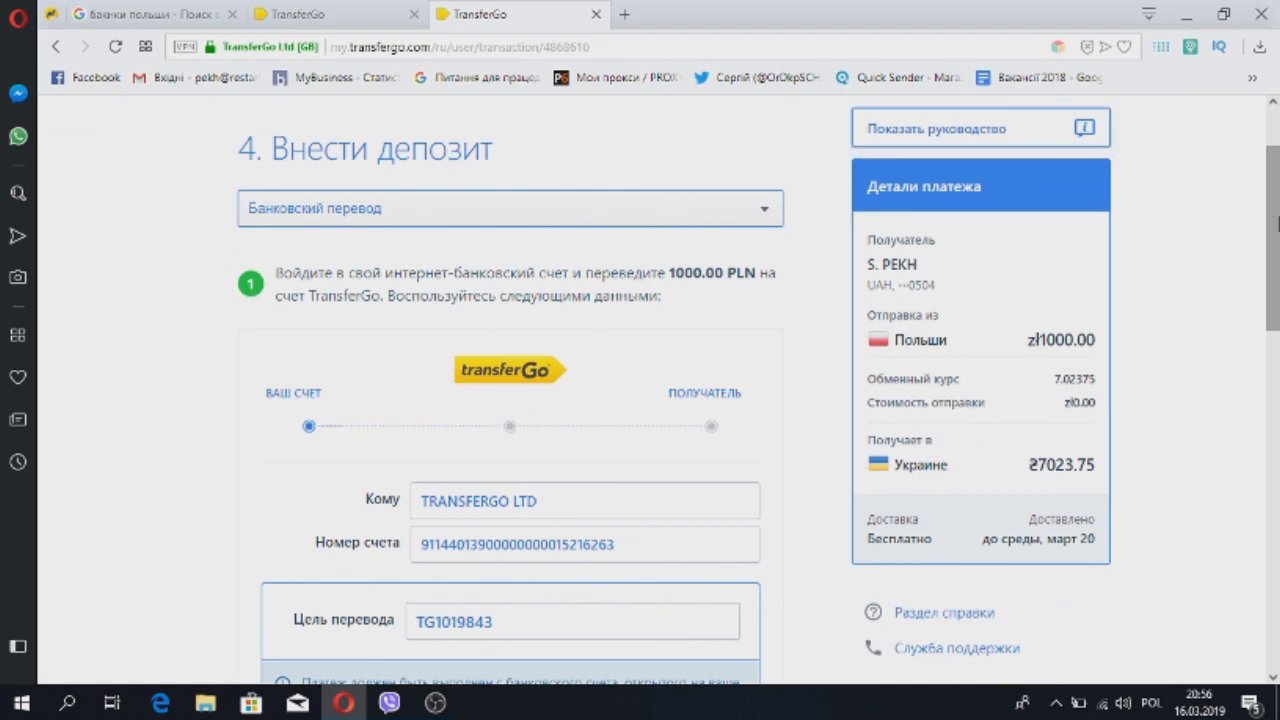
Review the bank transfer details and payment instructions, and complete the deposit stage to reach the payment status page.
drag(1277, 222, 1277, 280)
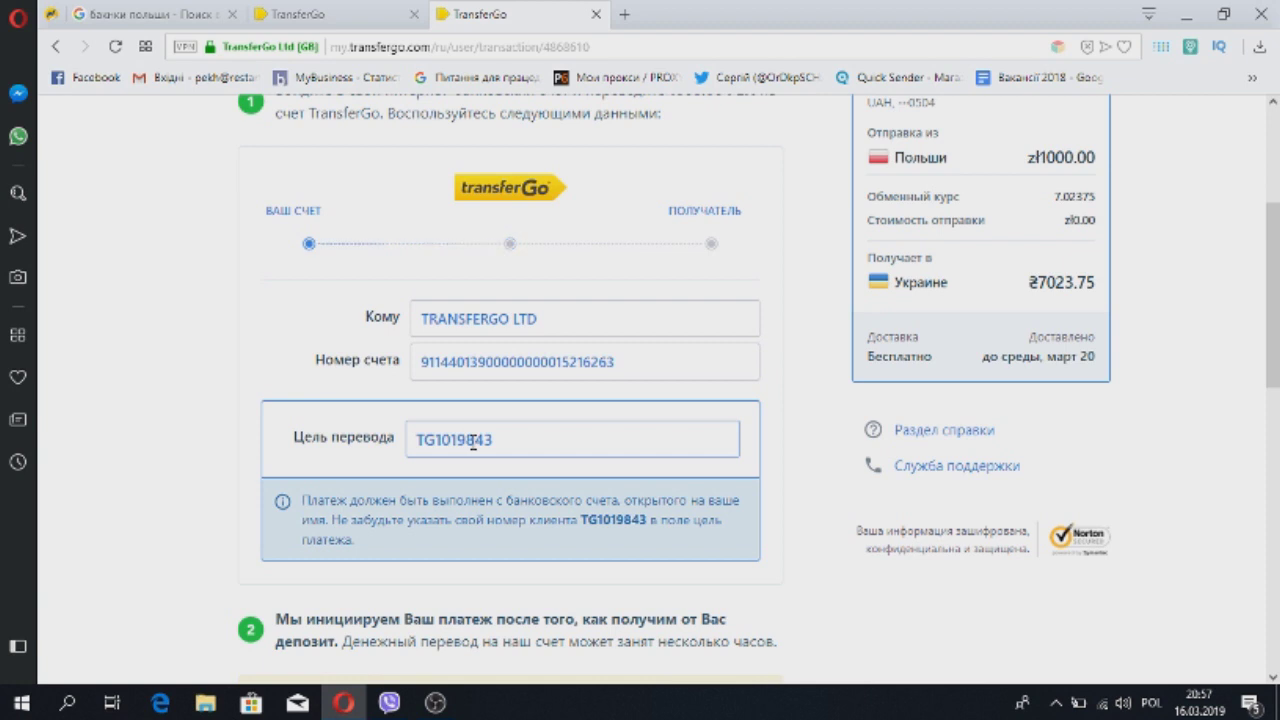
scroll(1276, 325, down, 1)
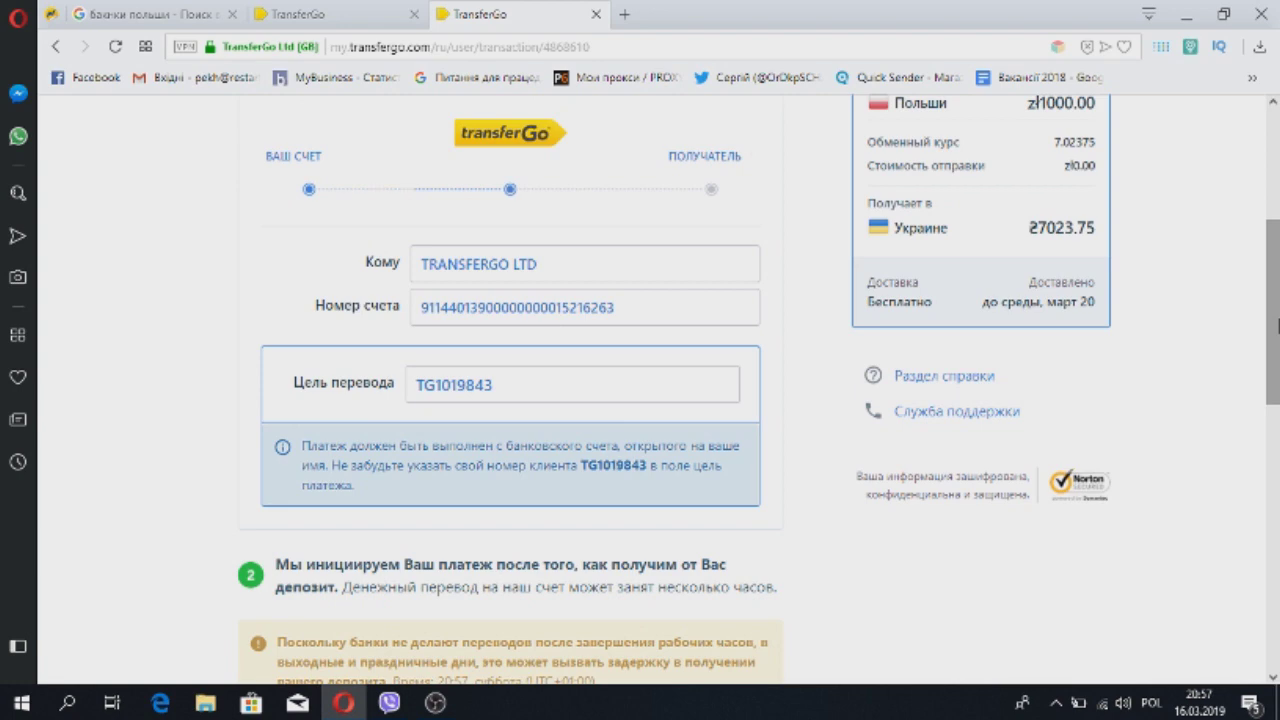
drag(1277, 325, 1277, 483)
click(623, 563)
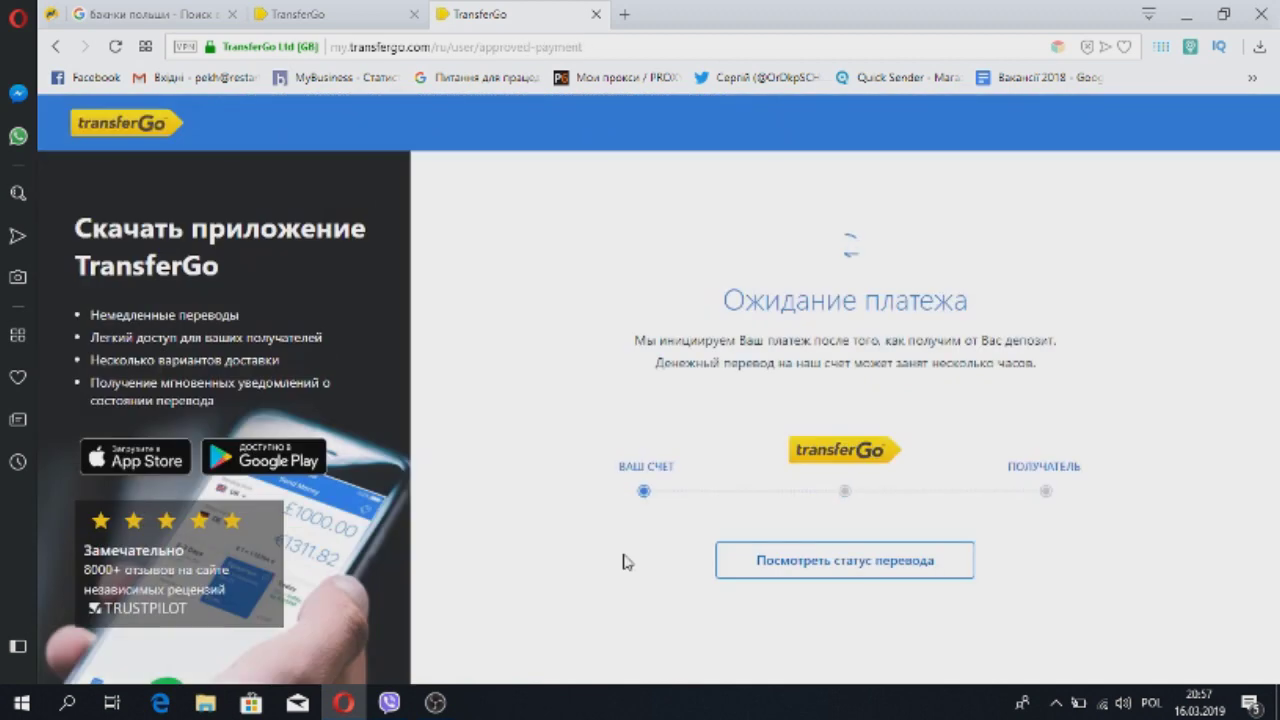